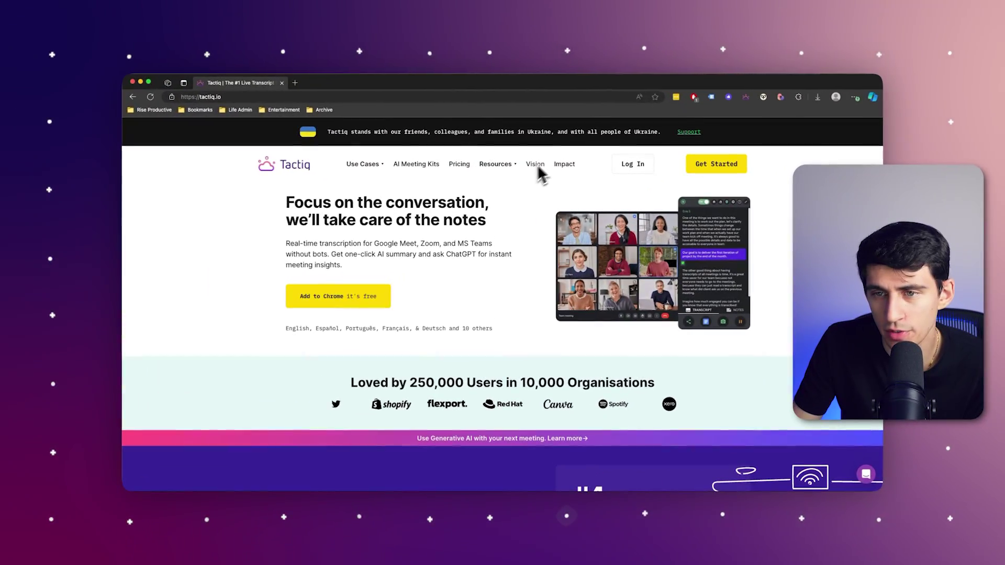
Search 'tactiq chrome extension', then view Integrations with Google Meet, Teams and Zoom connected
{"action": "left_click", "coordinate": [296, 82]}
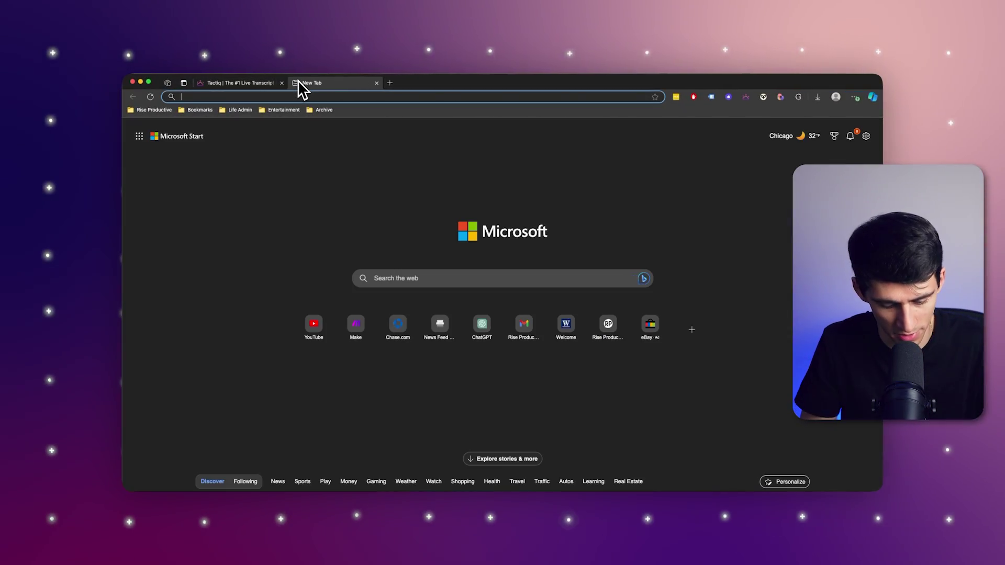
{"action": "type", "text": "tactiq chrome extension"}
{"action": "key", "text": "Return"}
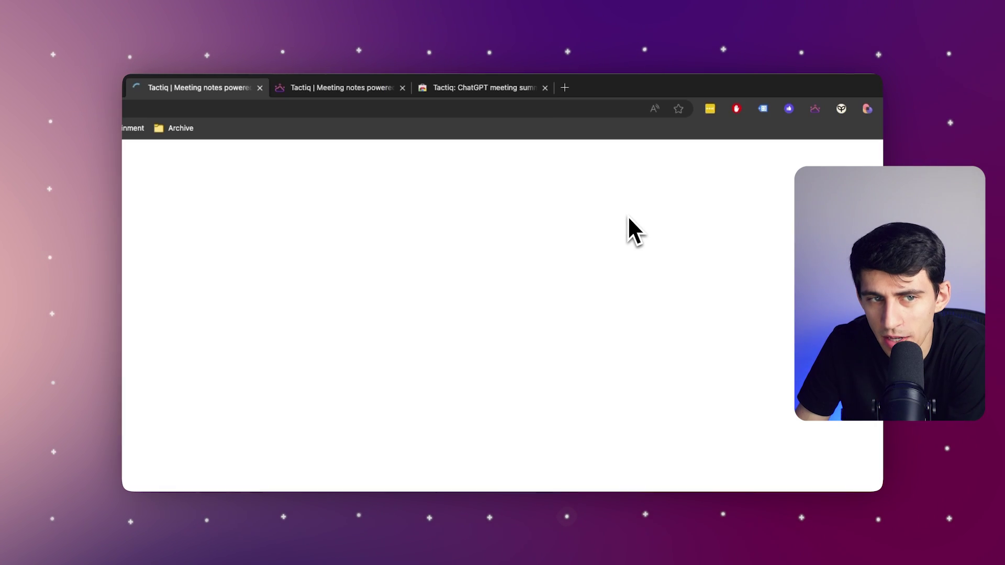
{"action": "left_click", "coordinate": [139, 256]}
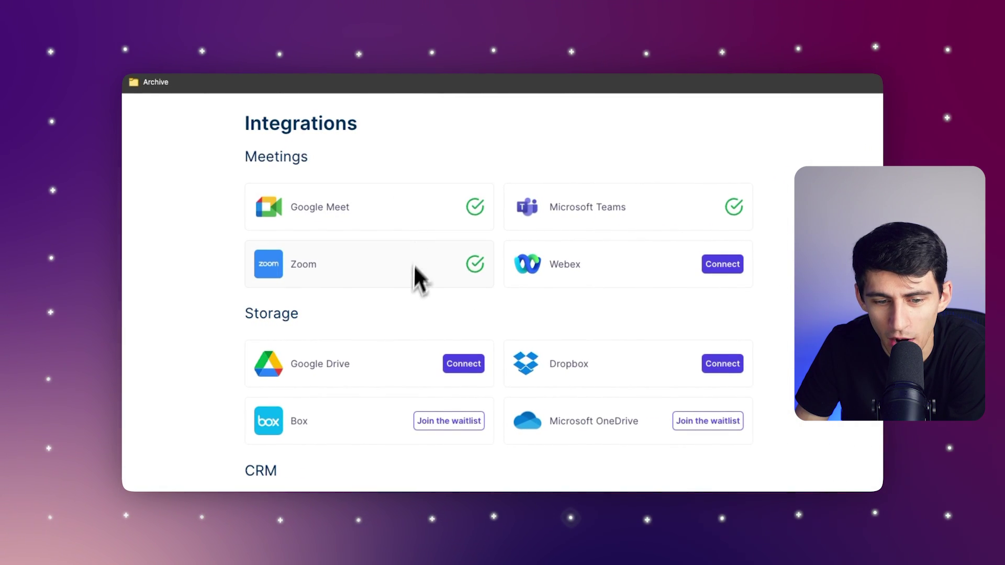
Check Zoom's 'fully configured' status, then start a Try-in-Zoom meeting with live English transcription
{"action": "left_click", "coordinate": [410, 264]}
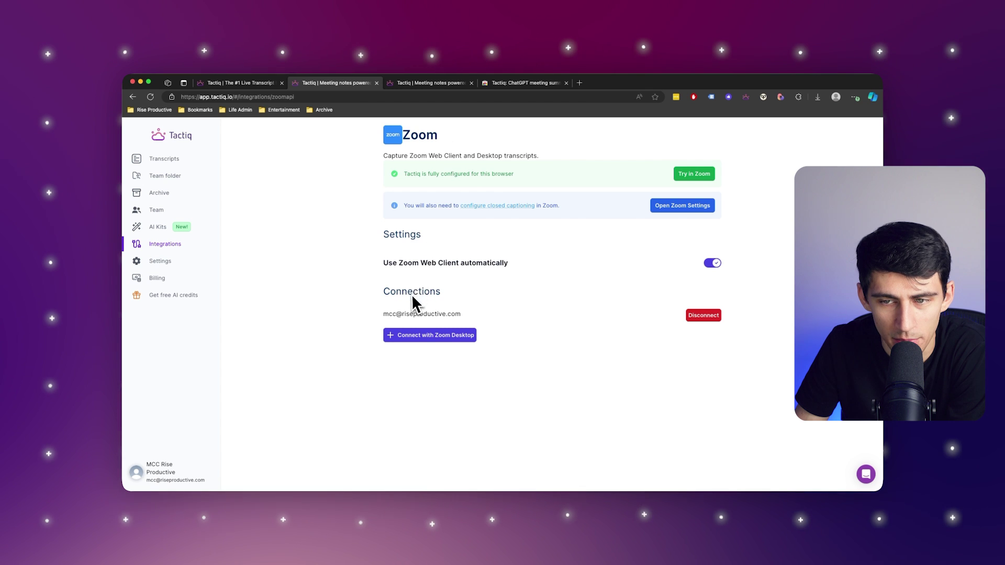
{"action": "key", "text": "super+bracketleft"}
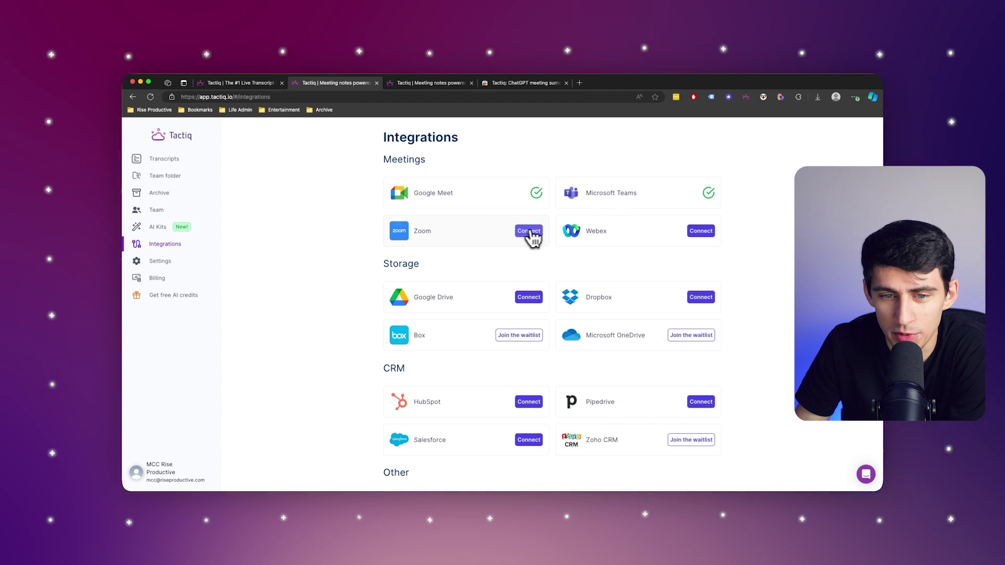
{"action": "left_click", "coordinate": [529, 231]}
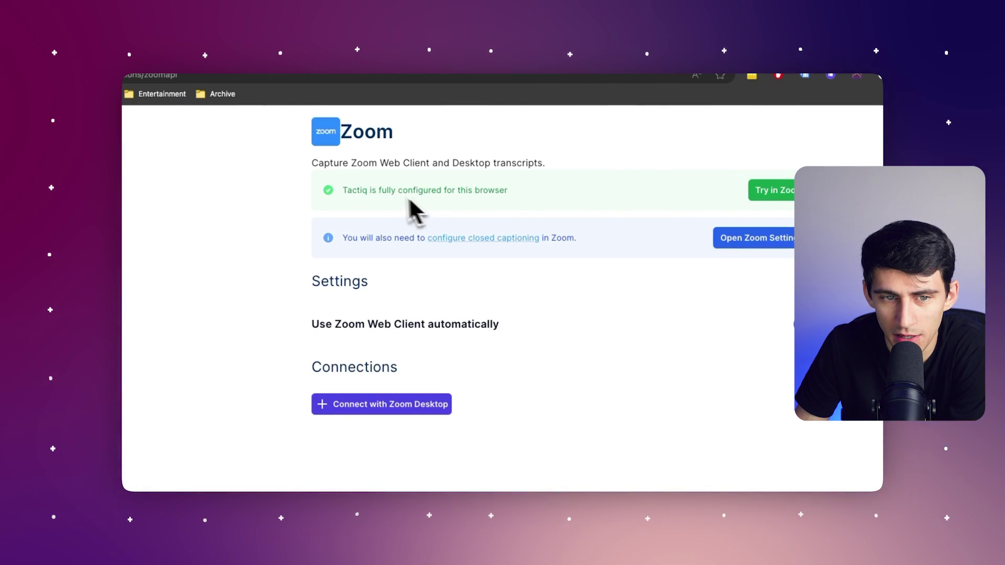
{"action": "left_click_drag", "start_coordinate": [317, 180], "coordinate": [503, 192]}
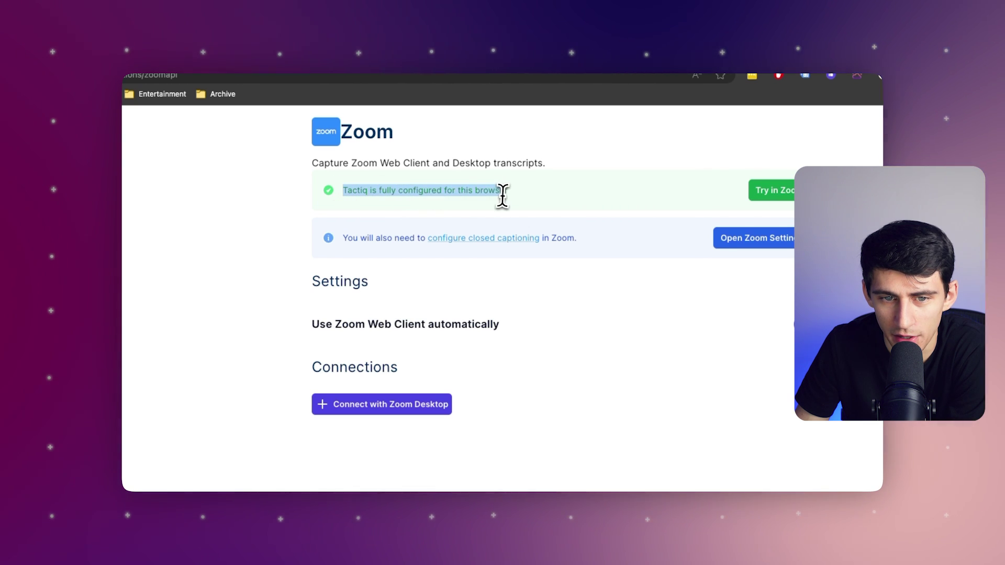
{"action": "left_click", "coordinate": [769, 191]}
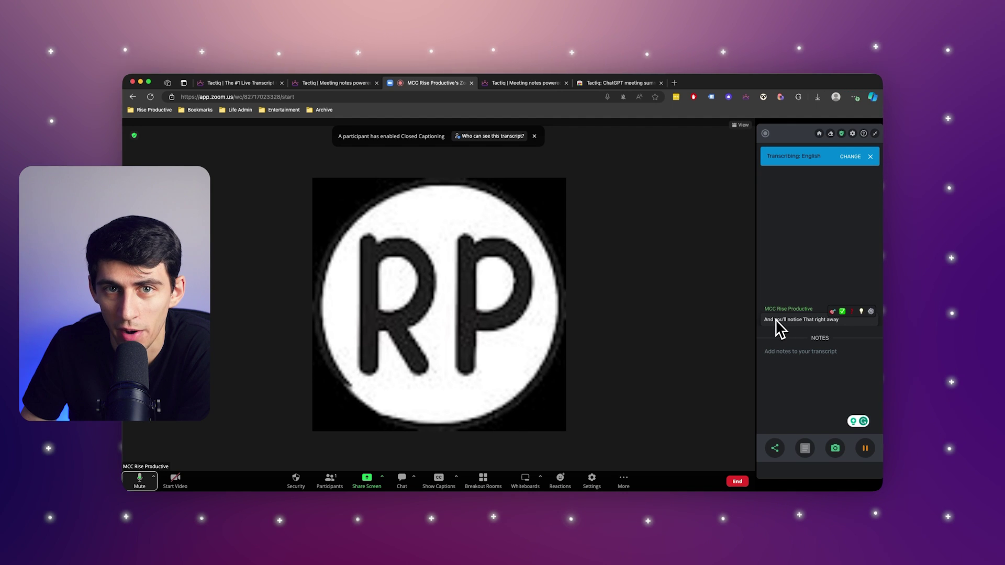
Verify 'Automated captions' is on in Zoom settings, then end the meeting for all
{"action": "left_click", "coordinate": [330, 83]}
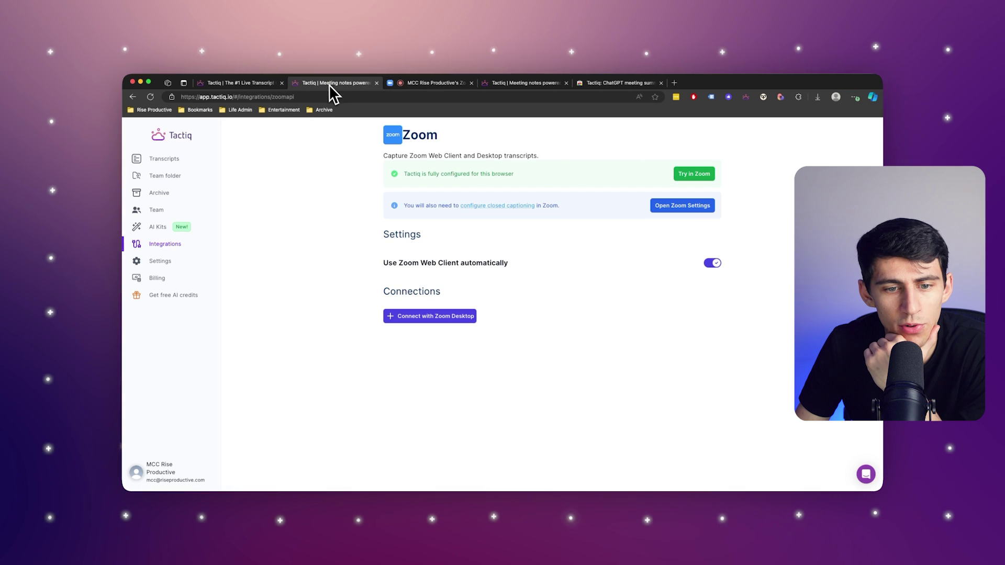
{"action": "left_click", "coordinate": [660, 207]}
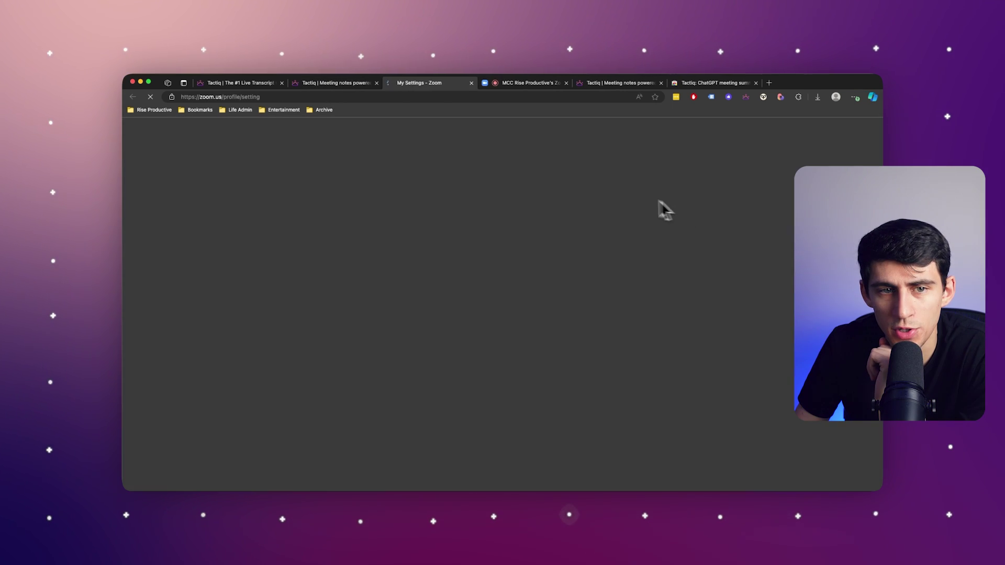
{"action": "key", "text": "super+f"}
{"action": "type", "text": "automated"}
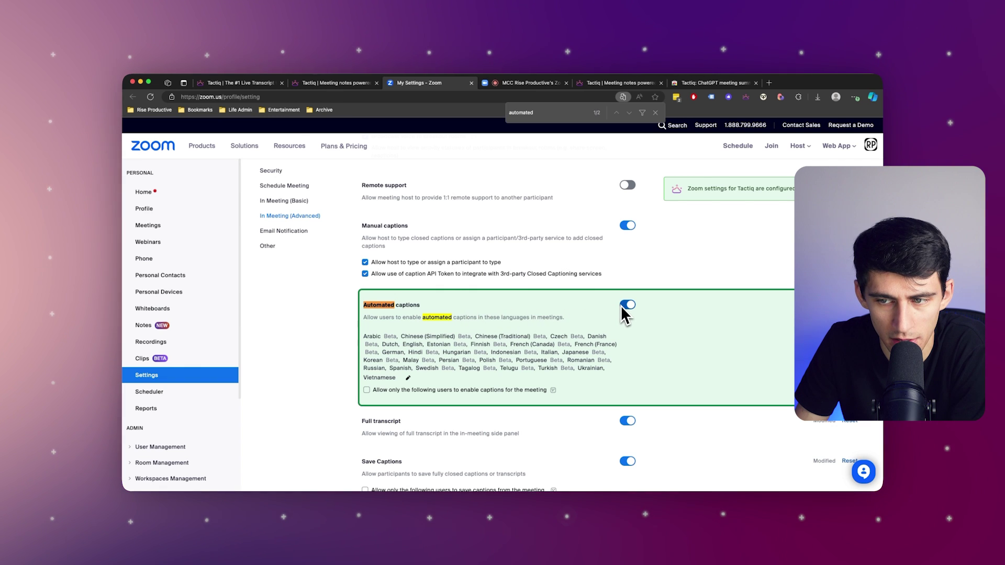
{"action": "key", "text": "Escape"}
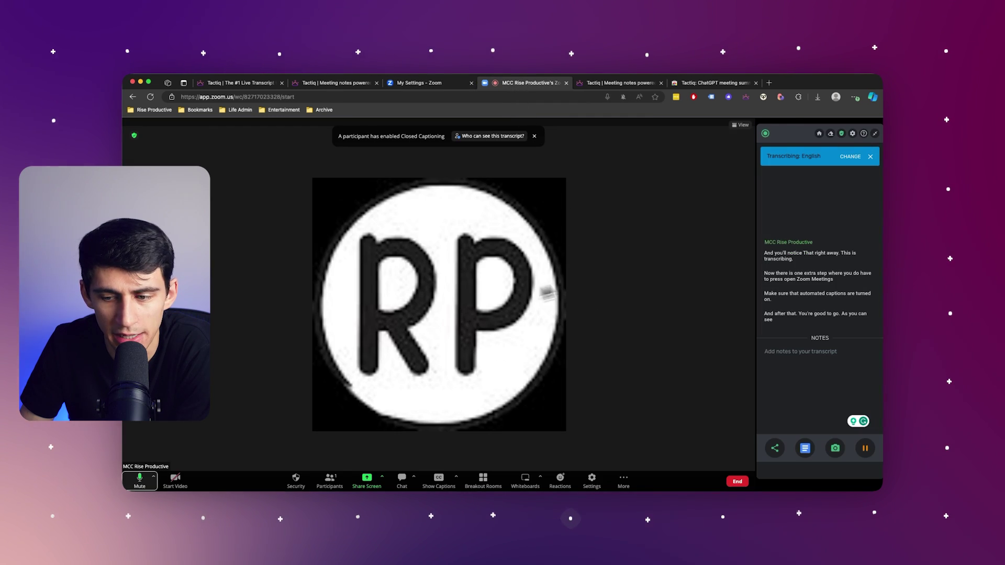
{"action": "left_click", "coordinate": [736, 481]}
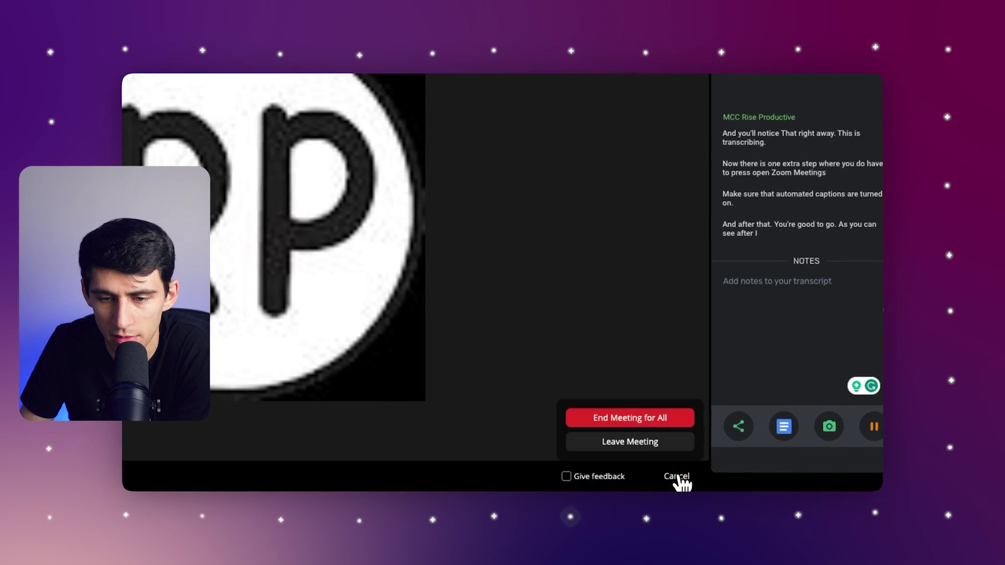
{"action": "left_click", "coordinate": [620, 417]}
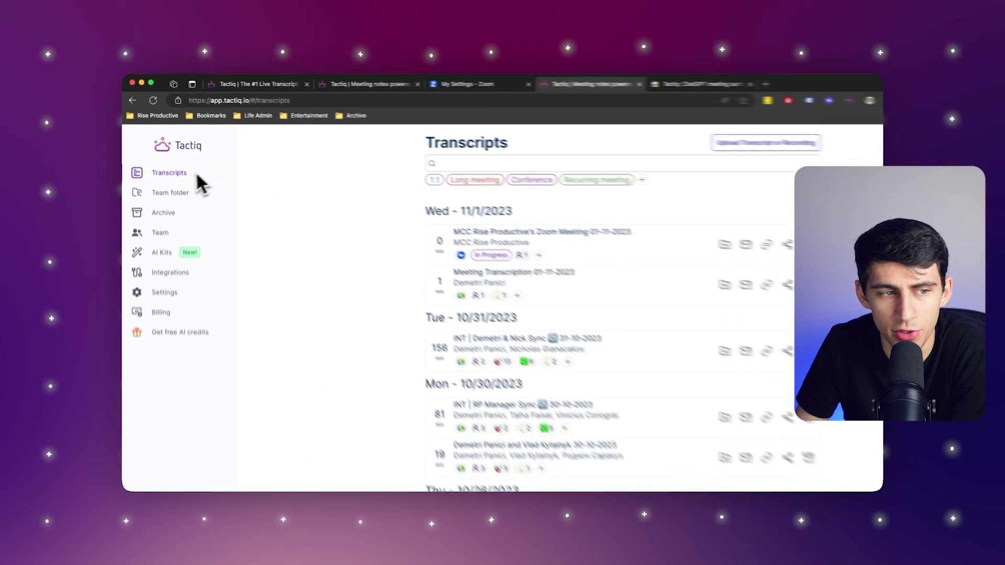
Open the new Zoom meeting transcript and scroll through its AI Meeting Tools
{"action": "left_click", "coordinate": [398, 215]}
{"action": "scroll", "coordinate": [345, 242], "scroll_direction": "down", "scroll_amount": 3}
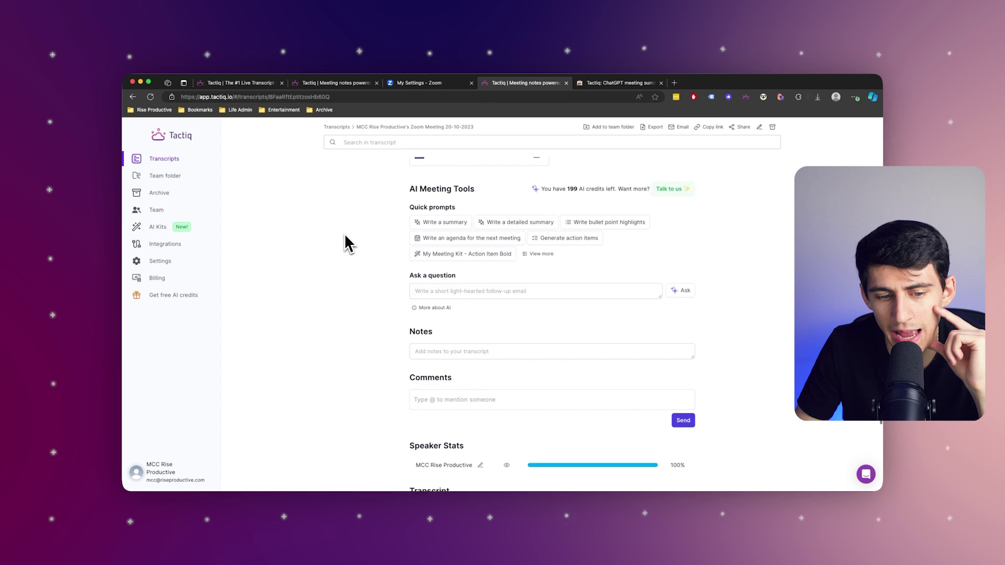
{"action": "scroll", "coordinate": [346, 236], "scroll_direction": "down", "scroll_amount": 4}
{"action": "scroll", "coordinate": [465, 298], "scroll_direction": "up", "scroll_amount": 5}
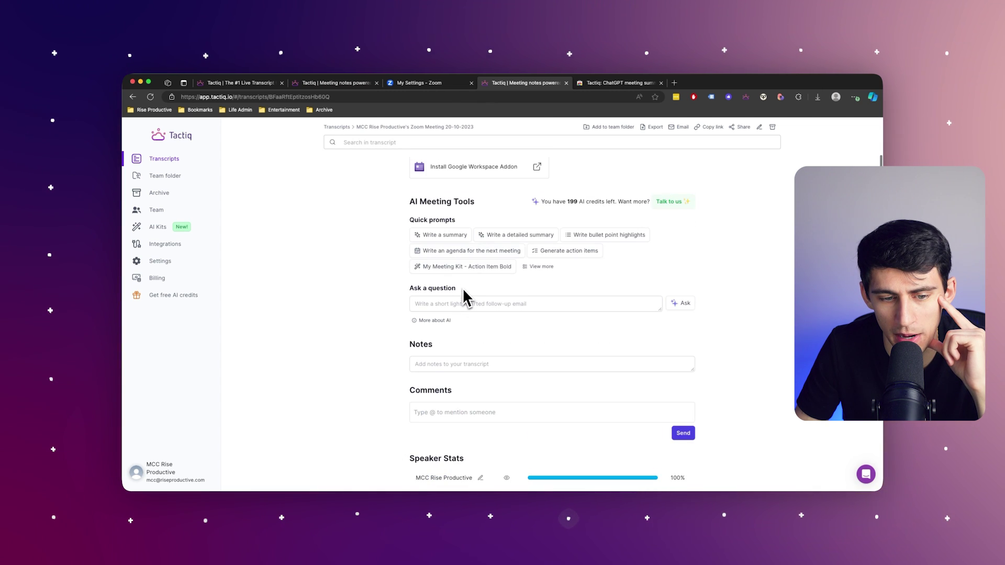
{"action": "scroll", "coordinate": [465, 297], "scroll_direction": "down", "scroll_amount": 2}
{"action": "scroll", "coordinate": [466, 294], "scroll_direction": "up", "scroll_amount": 5}
{"action": "scroll", "coordinate": [462, 293], "scroll_direction": "down", "scroll_amount": 2}
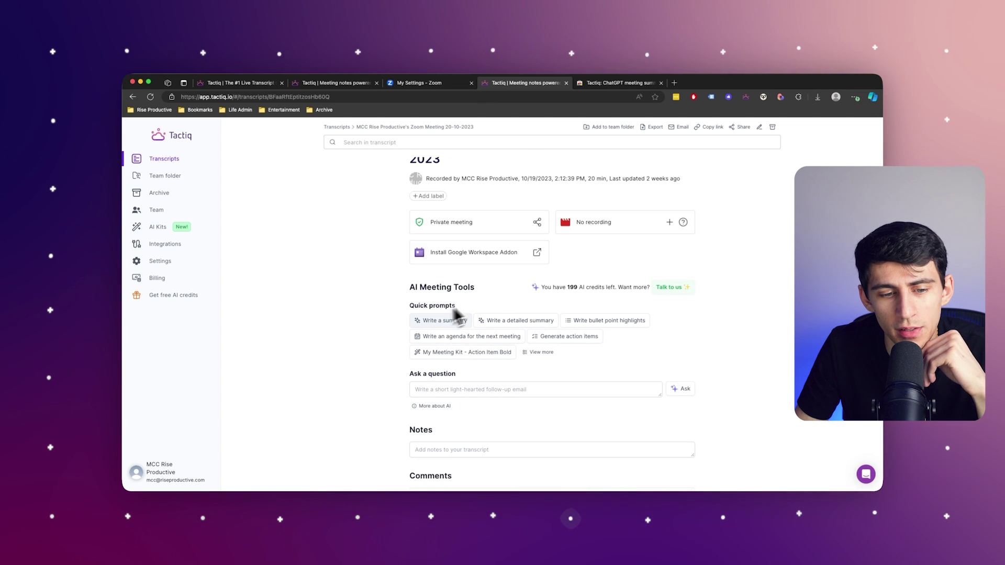
{"action": "scroll", "coordinate": [437, 320], "scroll_direction": "down", "scroll_amount": 1}
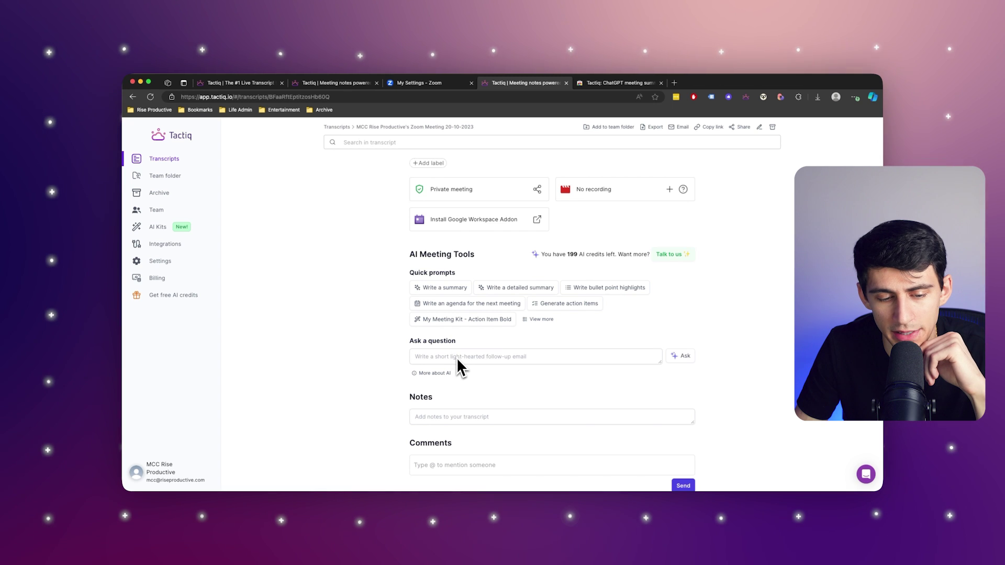
{"action": "scroll", "coordinate": [278, 292], "scroll_direction": "down", "scroll_amount": 10}
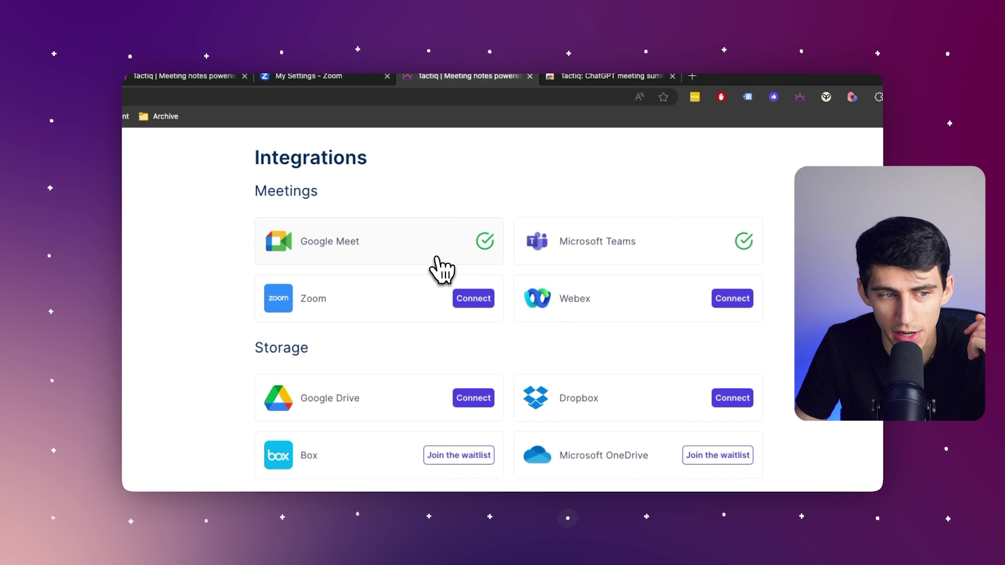
Start a Google Meet call, dismiss the meeting-ready box, and hang up after transcription
{"action": "left_click", "coordinate": [437, 257]}
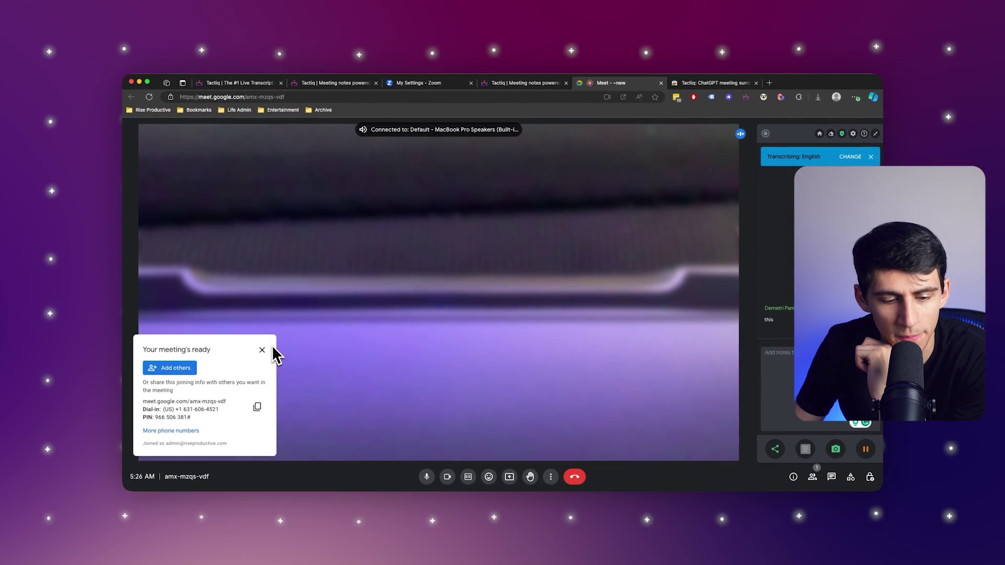
{"action": "left_click", "coordinate": [263, 351]}
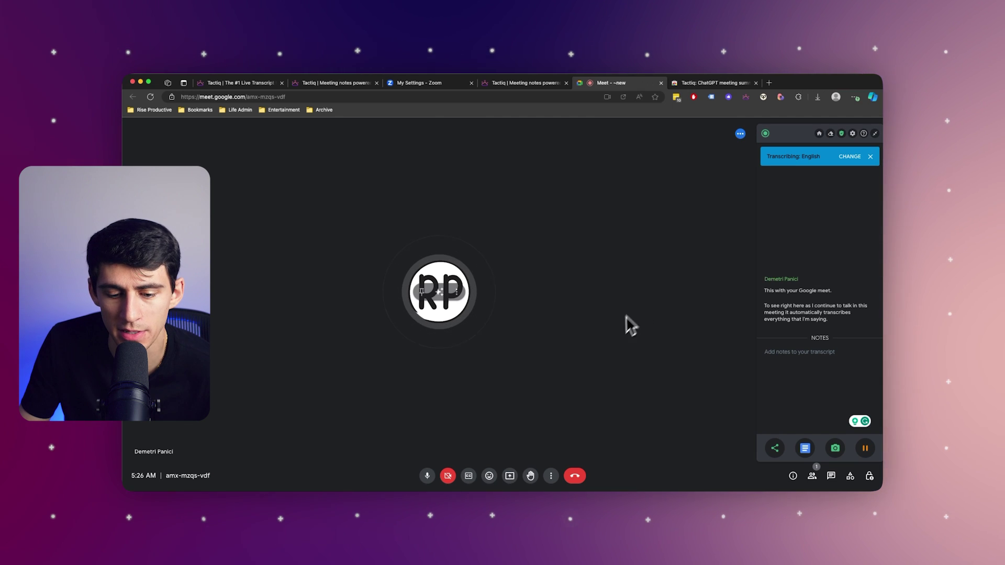
{"action": "left_click", "coordinate": [552, 473]}
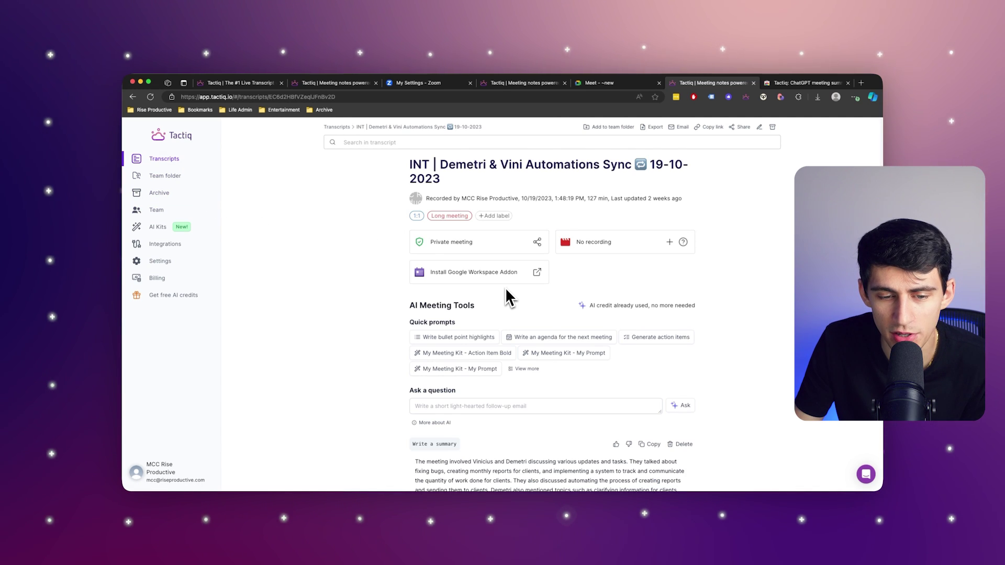
Scroll through the 127-minute transcript's AI summaries, Highlights and Speaker Stats
{"action": "scroll", "coordinate": [504, 287], "scroll_direction": "down", "scroll_amount": 1}
{"action": "scroll", "coordinate": [504, 288], "scroll_direction": "down", "scroll_amount": 5}
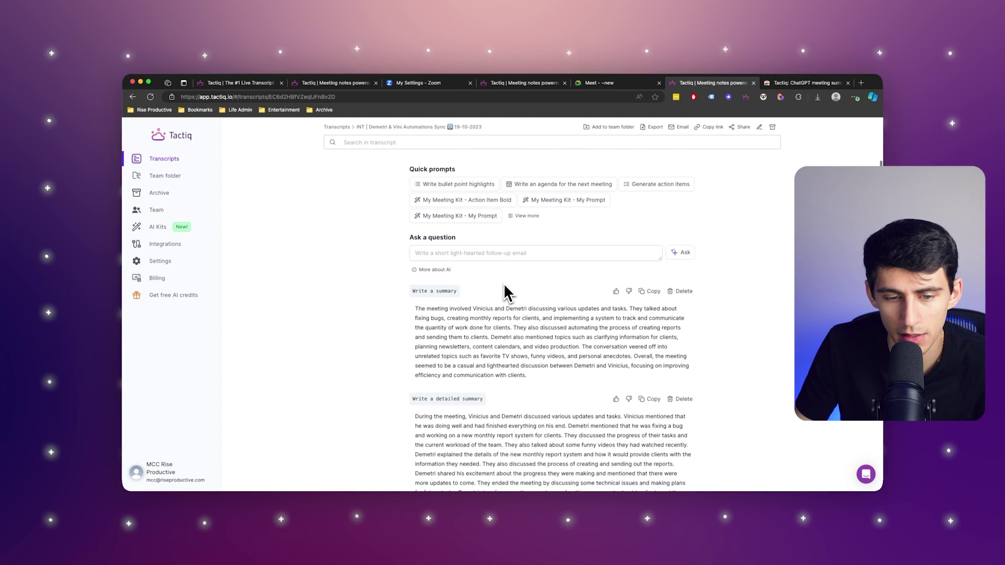
{"action": "scroll", "coordinate": [461, 312], "scroll_direction": "down", "scroll_amount": 15}
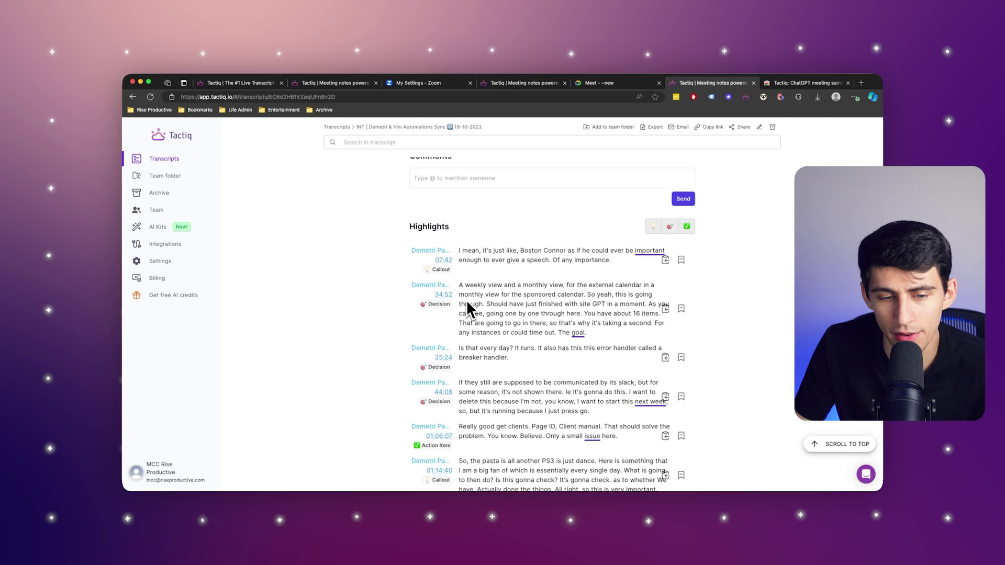
{"action": "scroll", "coordinate": [409, 298], "scroll_direction": "down", "scroll_amount": 10}
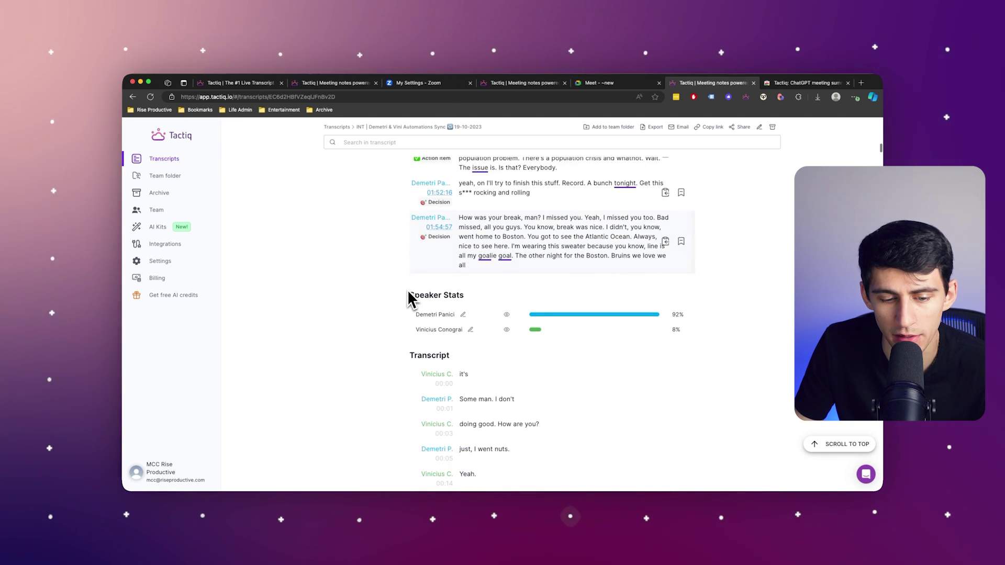
{"action": "scroll", "coordinate": [411, 295], "scroll_direction": "up", "scroll_amount": 10}
{"action": "scroll", "coordinate": [409, 296], "scroll_direction": "up", "scroll_amount": 20}
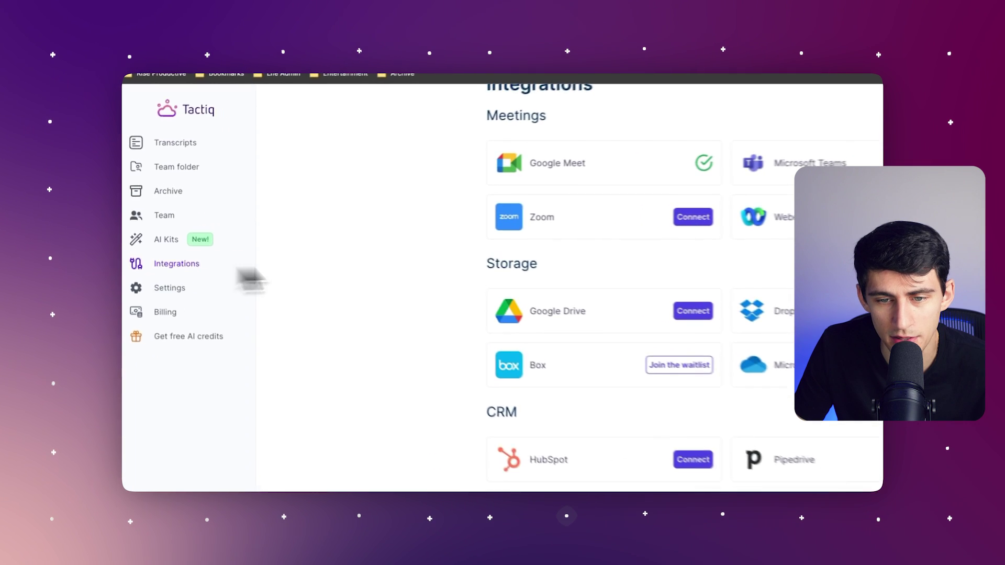
Start a Teams 'Meet now' instant meeting from the Teams integration, then leave it
{"action": "left_click", "coordinate": [675, 193]}
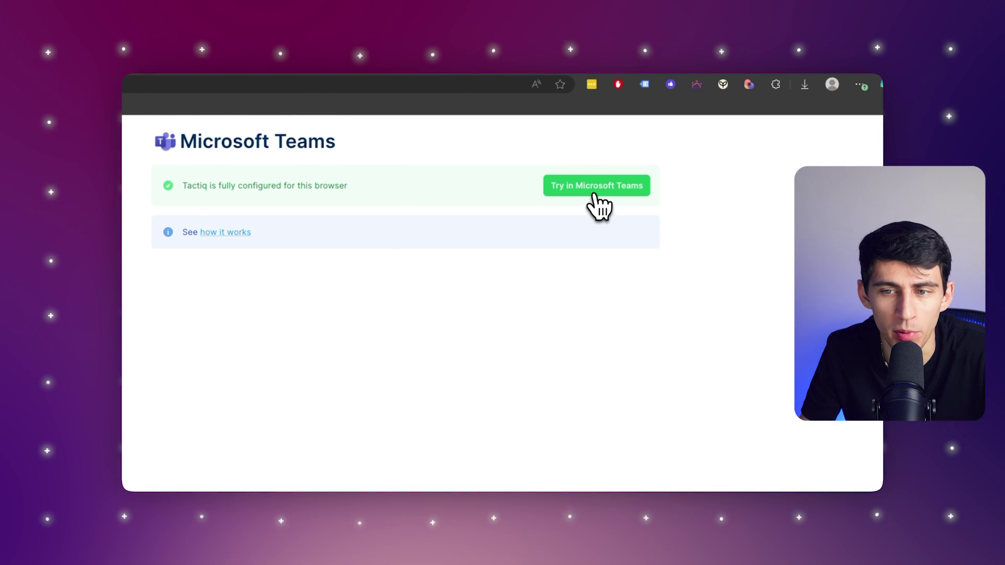
{"action": "left_click", "coordinate": [597, 185]}
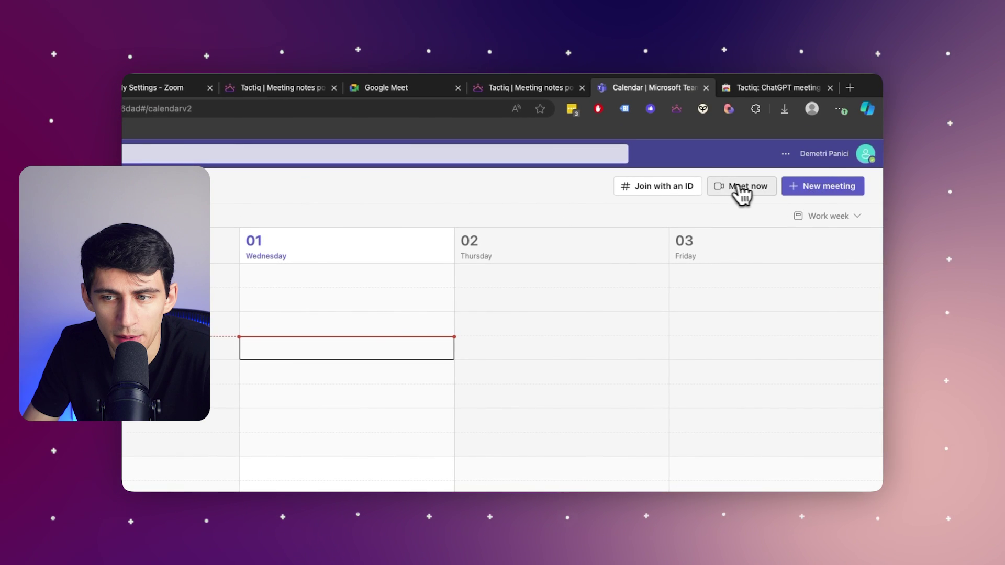
{"action": "left_click", "coordinate": [785, 151]}
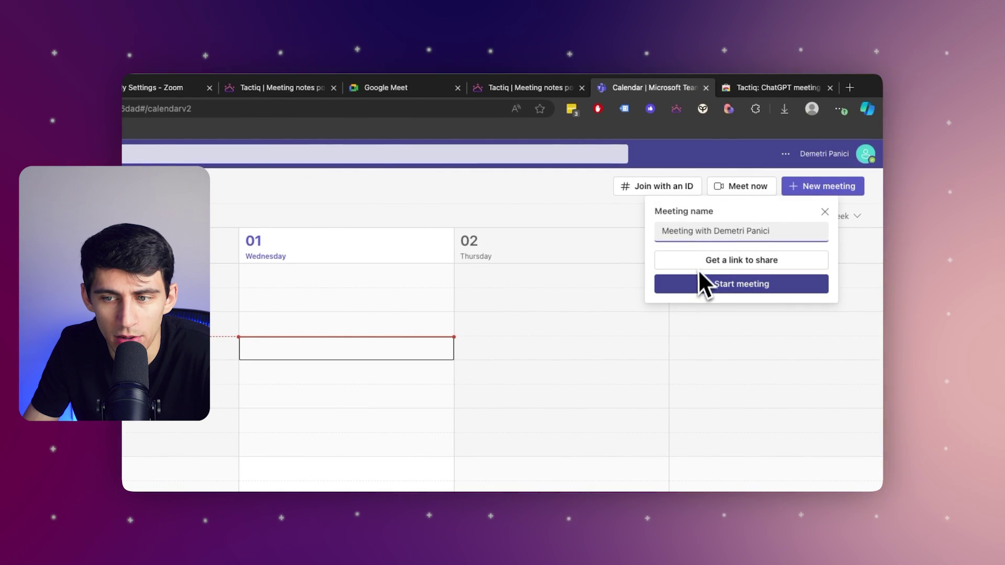
{"action": "left_click", "coordinate": [762, 216]}
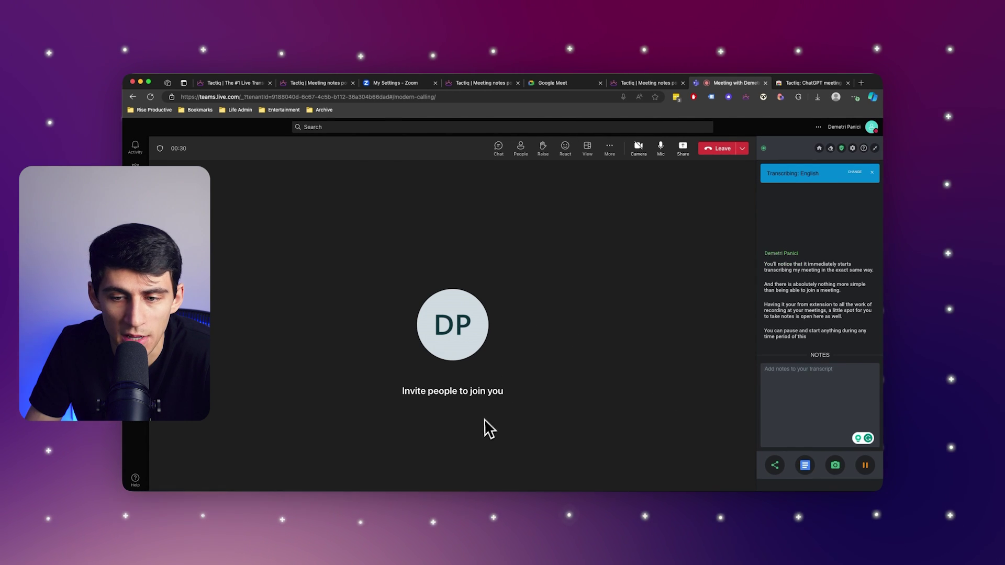
{"action": "left_click", "coordinate": [720, 149]}
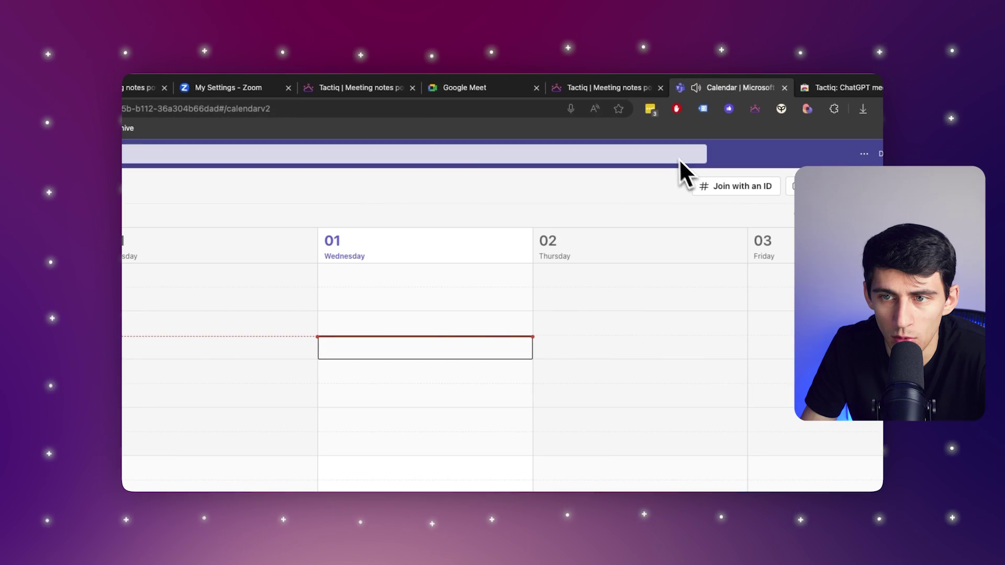
Return to the Tactiq tab and view the saved transcripts list
{"action": "left_click", "coordinate": [629, 86]}
{"action": "left_click", "coordinate": [176, 193]}
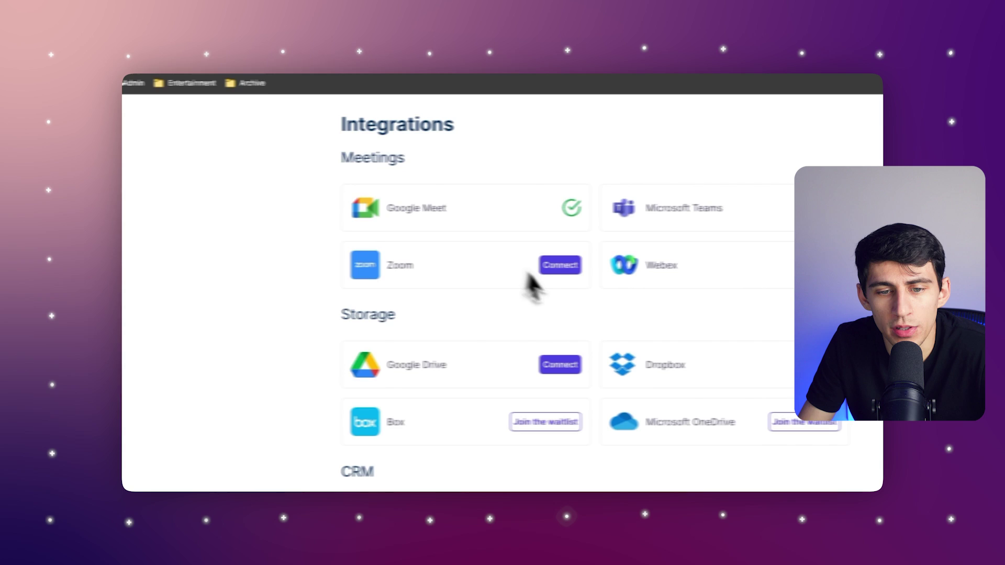
Choose Connect on the Zoom card to reach its integration settings
{"action": "left_click", "coordinate": [501, 273]}
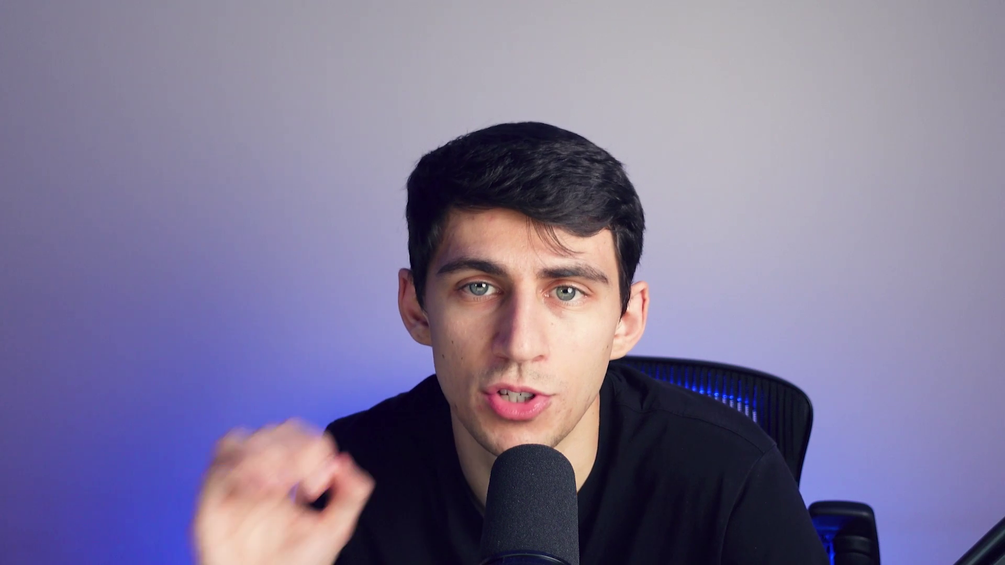